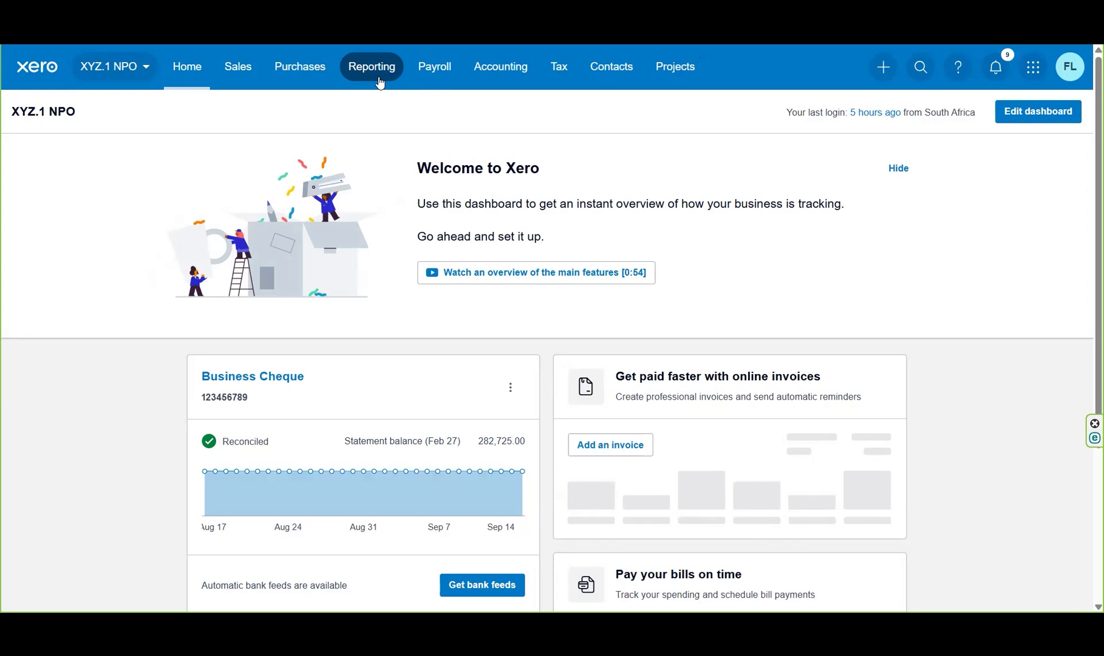
Open the Profit and Loss report and run it for this financial year, 1 Jan to 31 Dec 2025.
left_click(373, 68)
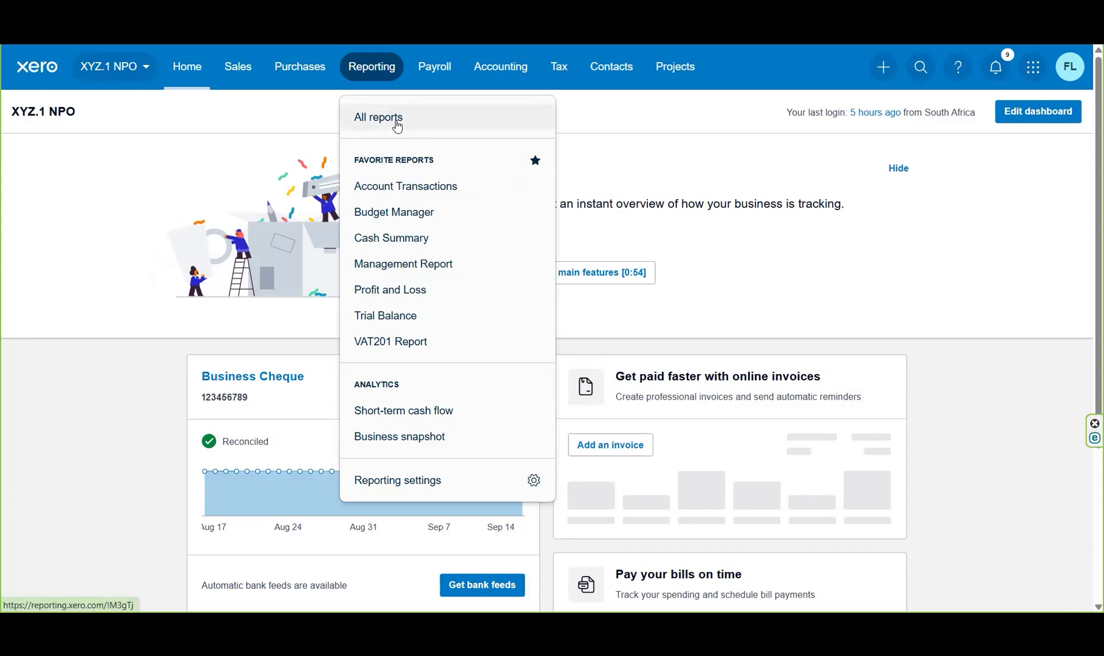
left_click(416, 290)
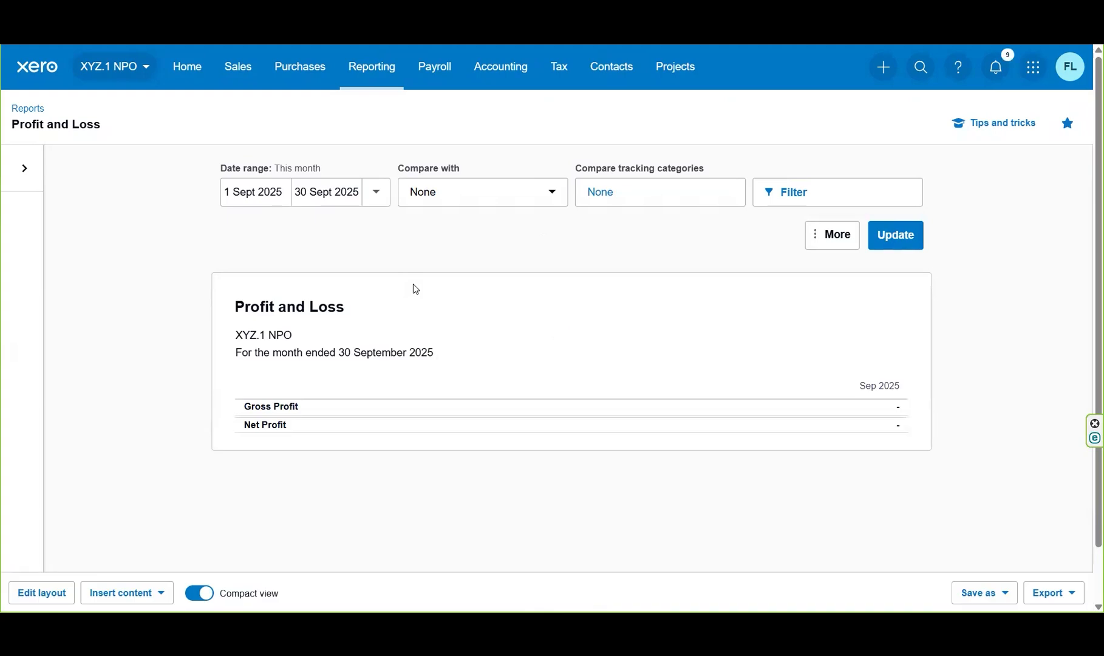
left_click(383, 196)
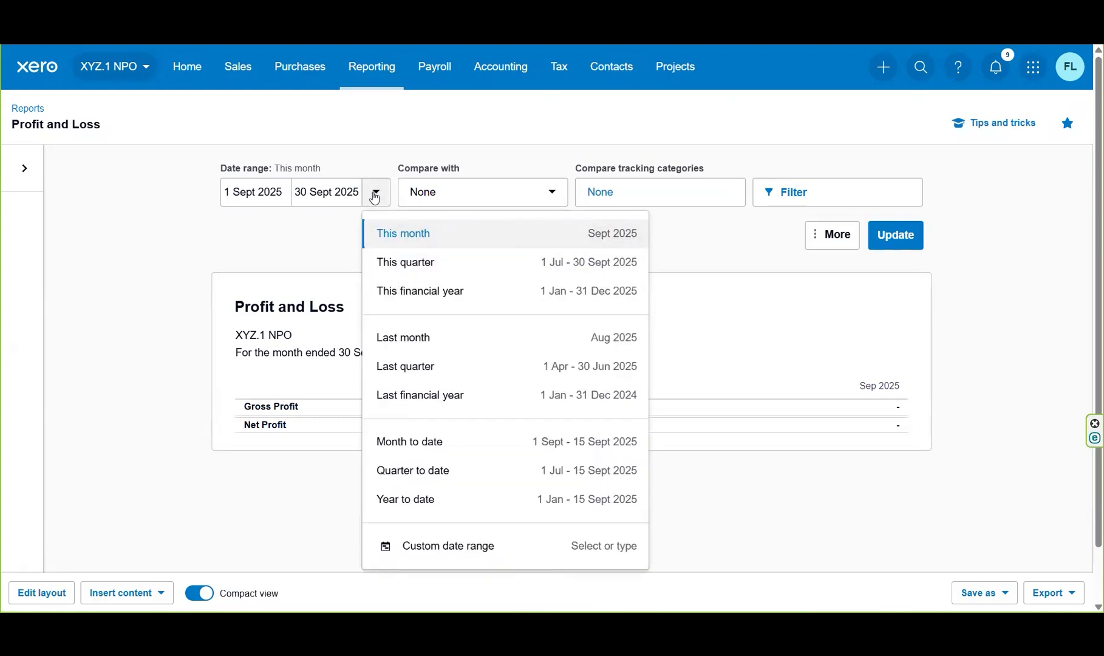
left_click(401, 293)
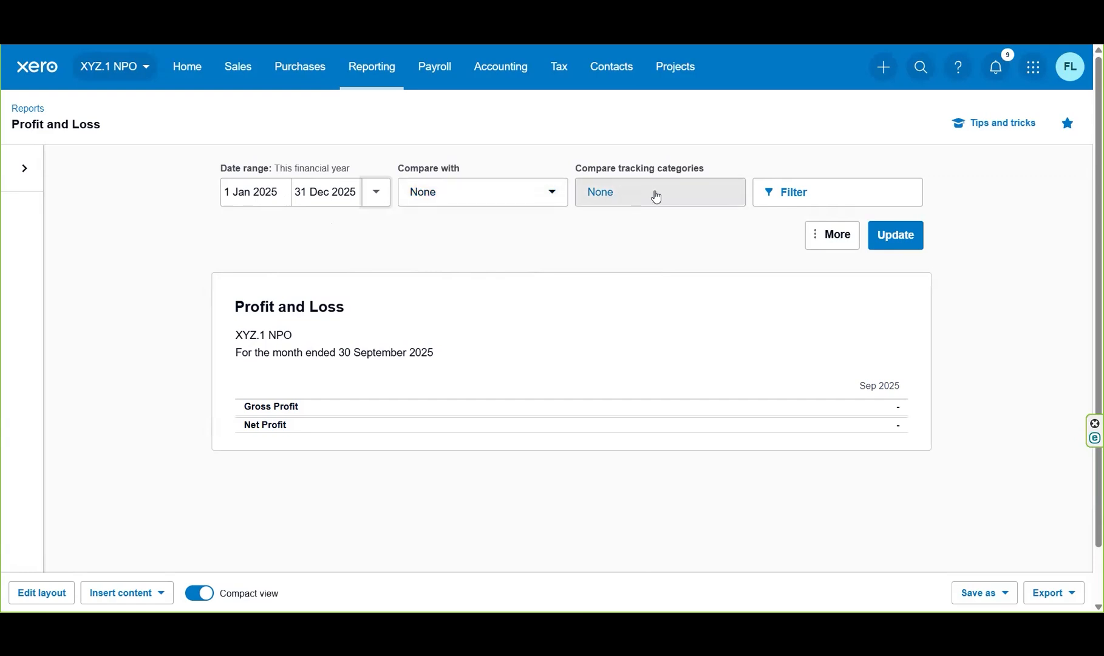
left_click(888, 243)
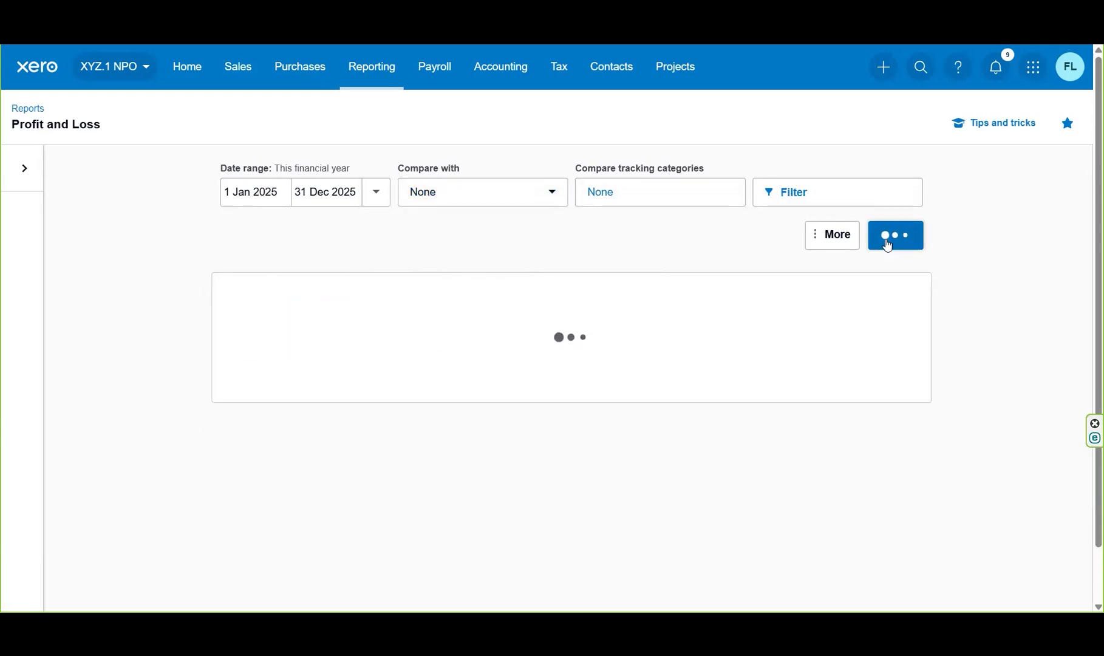
scroll(1086, 204, "down", 2)
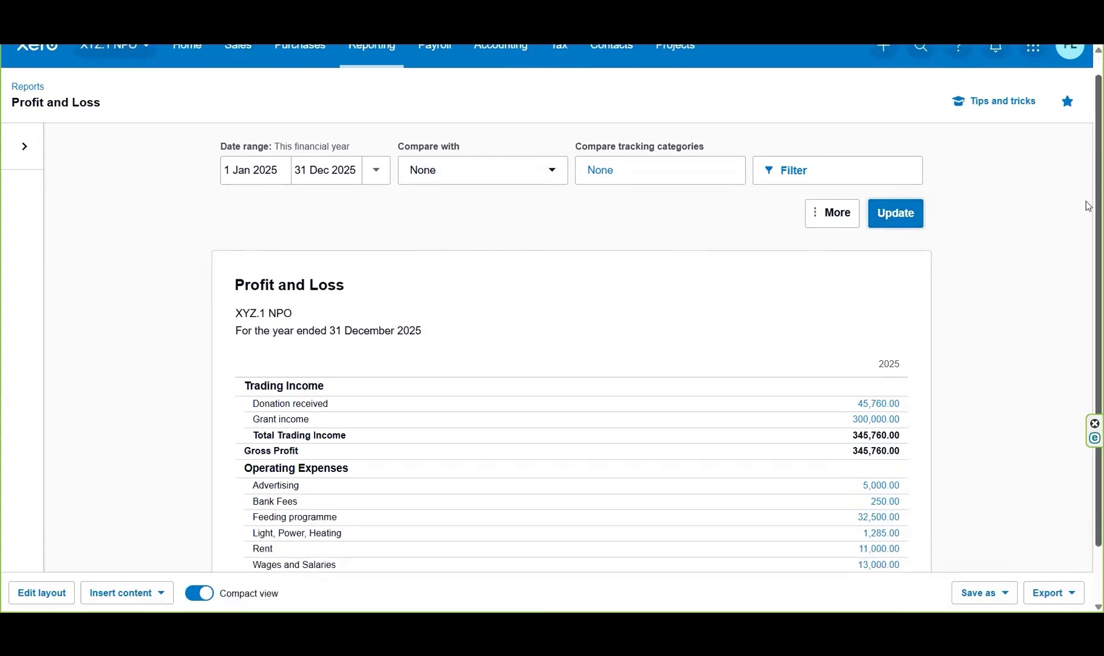
scroll(1087, 281, "up", 2)
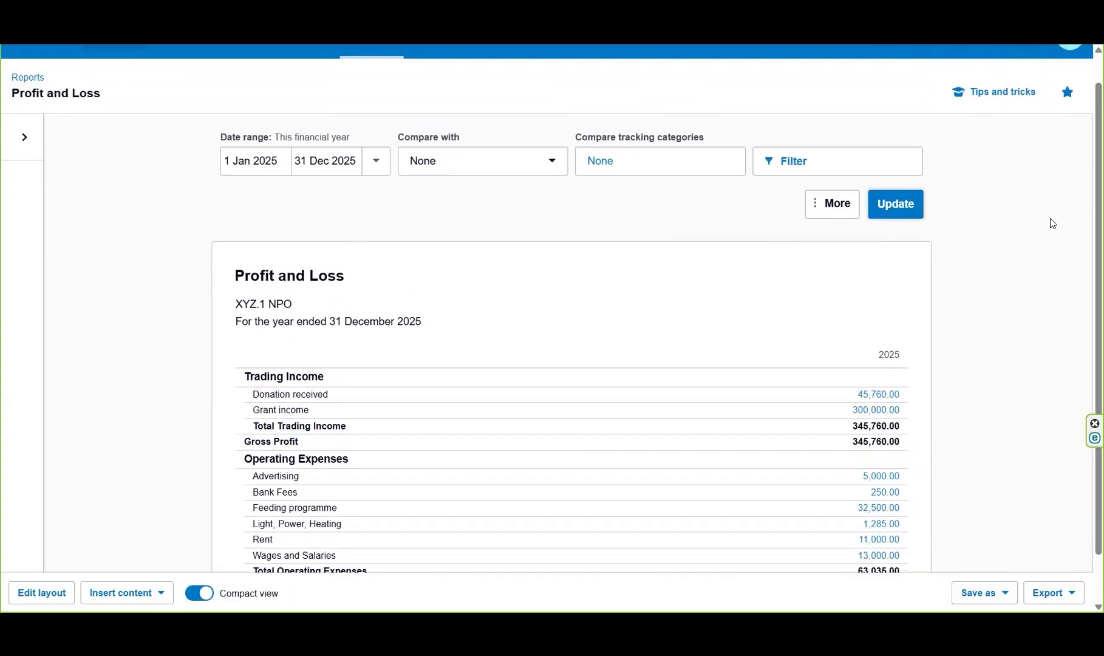
scroll(1085, 195, "down", 1)
scroll(1086, 254, "down", 1)
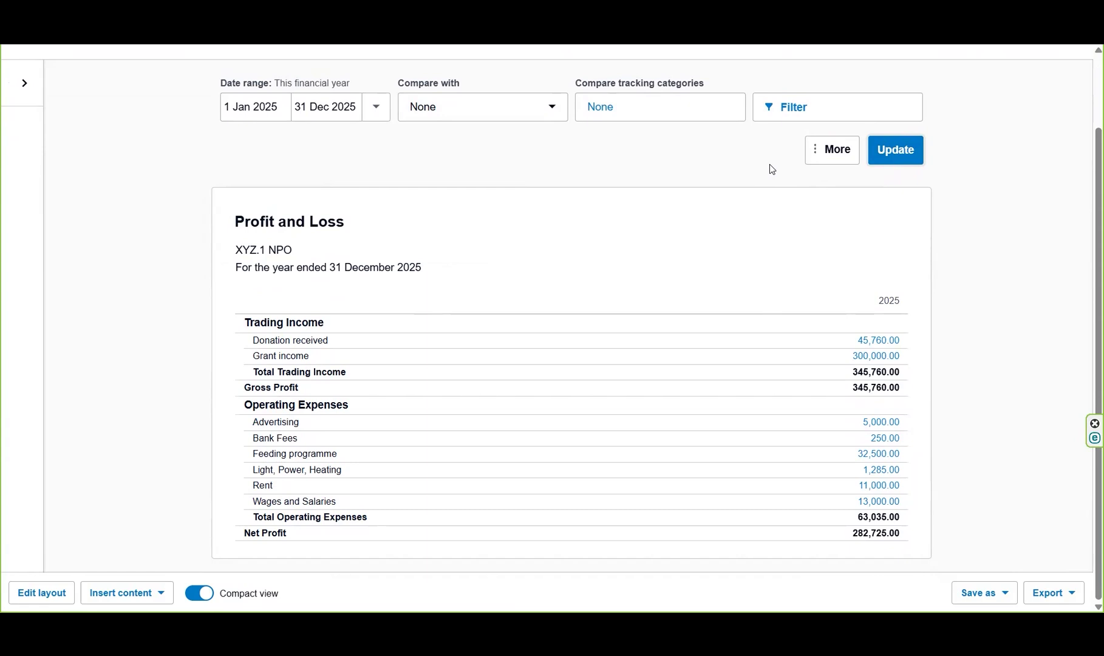
Filter the Profit and Loss report by the Projects tracking category to Project A and update the report.
left_click(798, 108)
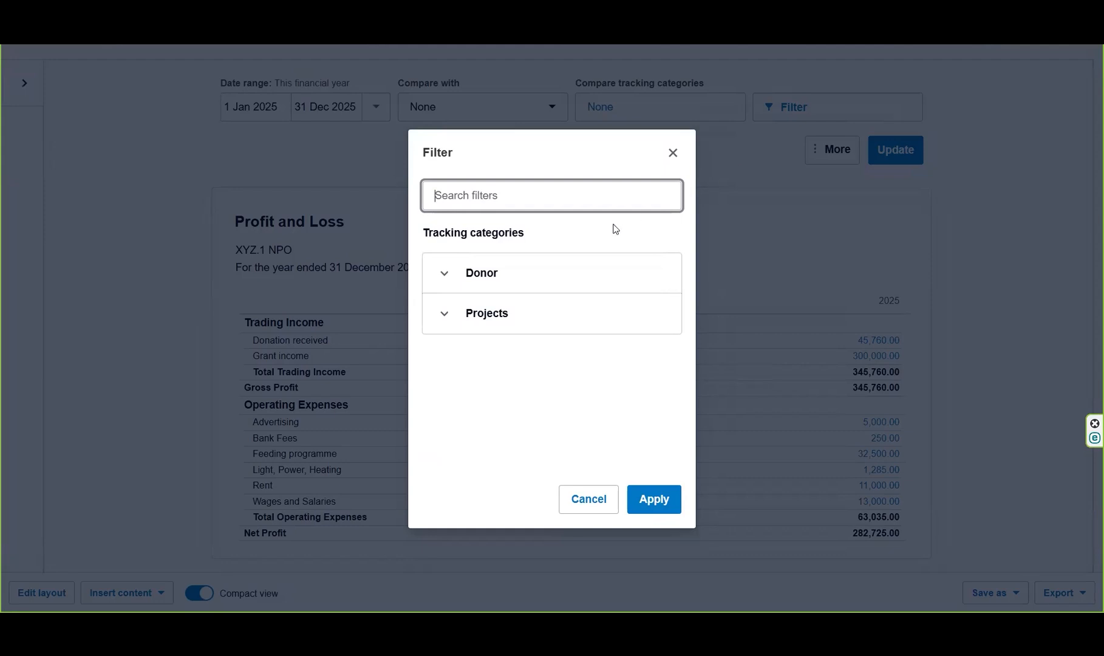
left_click(442, 276)
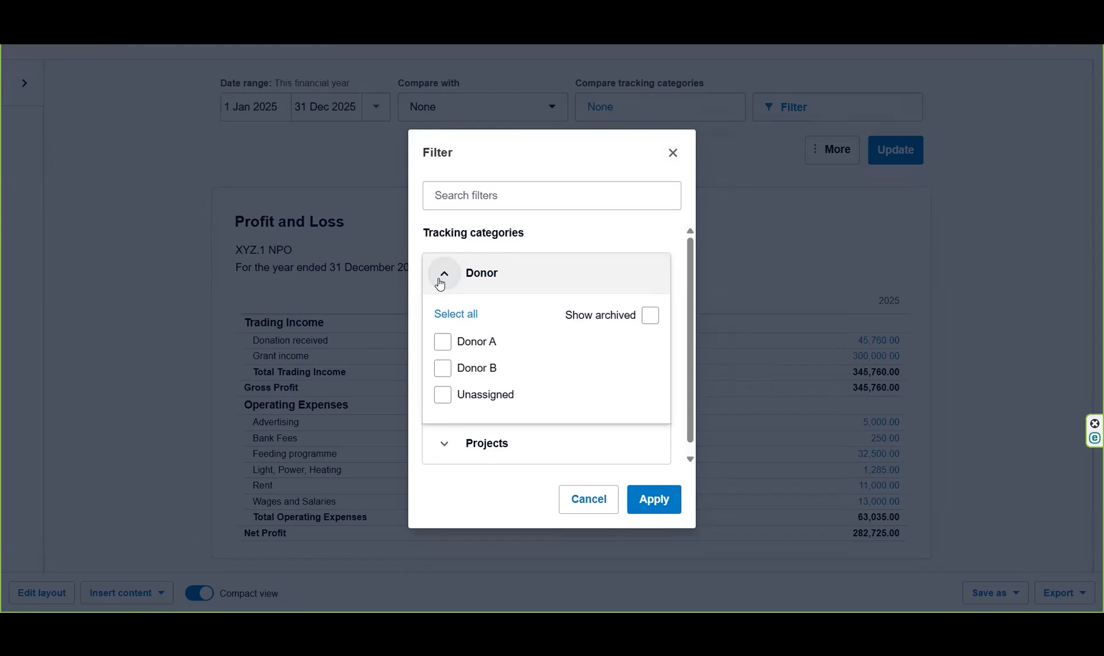
left_click(443, 276)
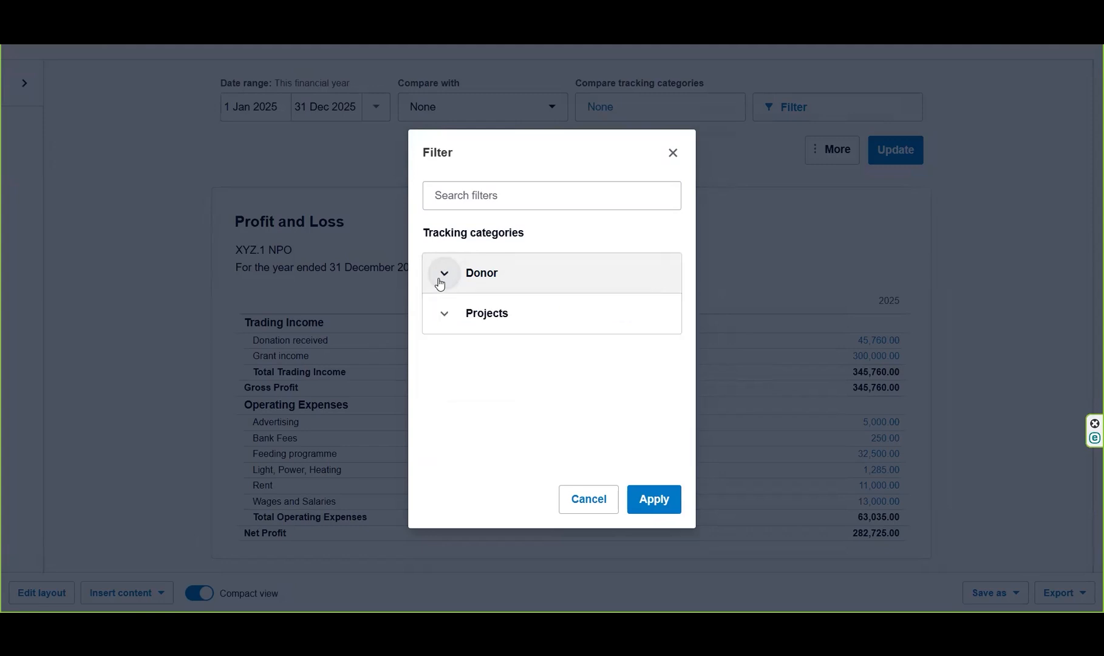
left_click(448, 313)
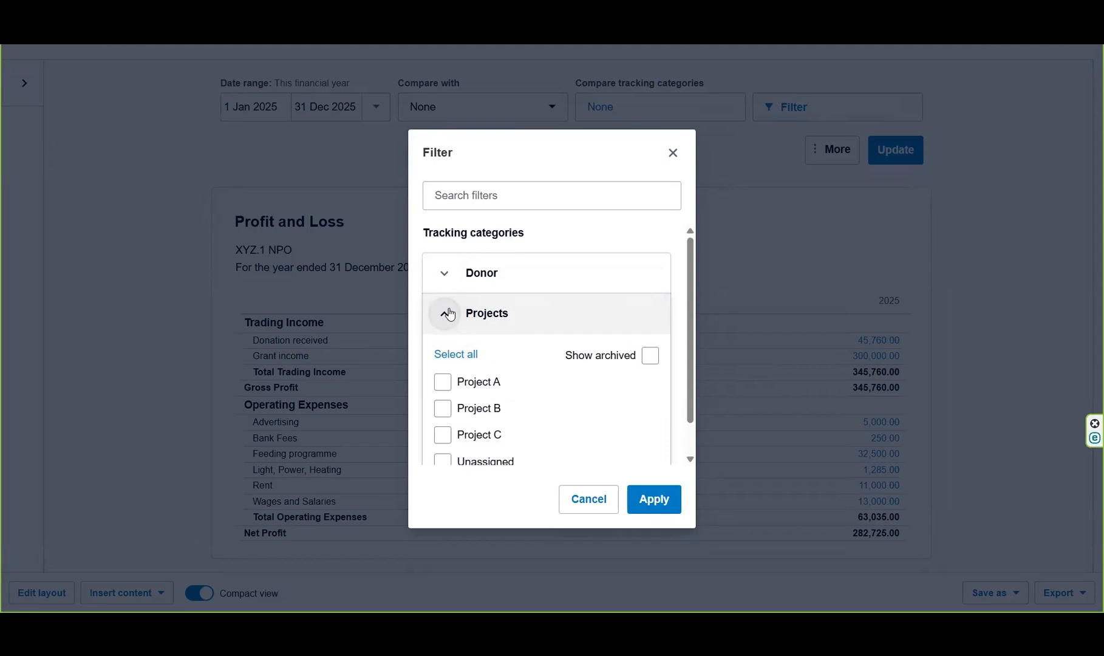
left_click(442, 384)
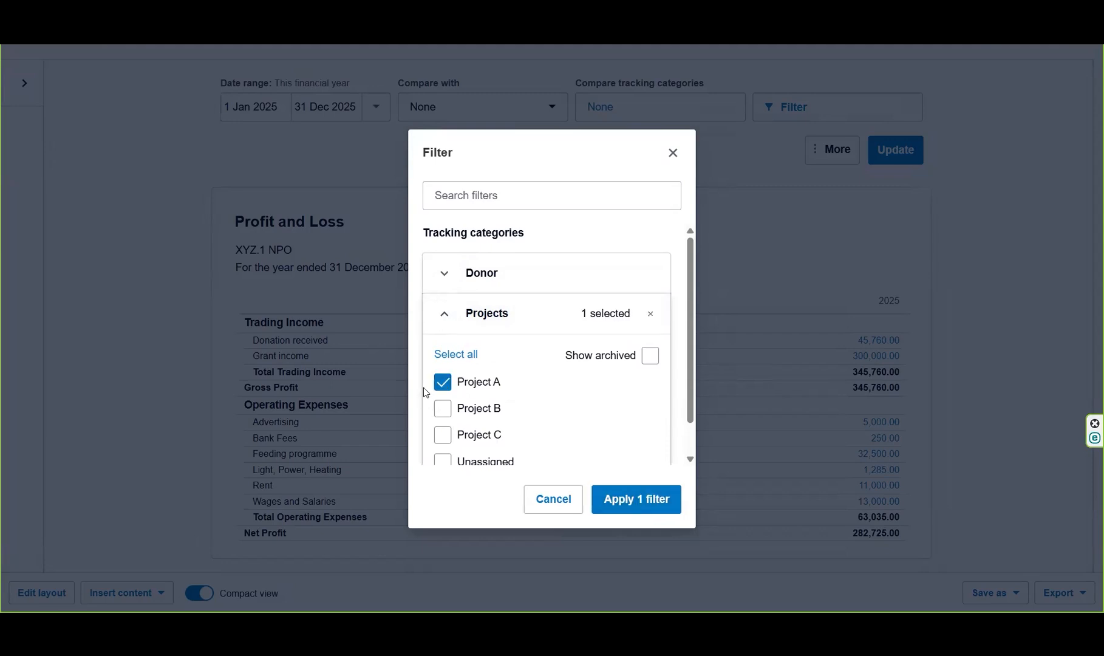
left_click(650, 503)
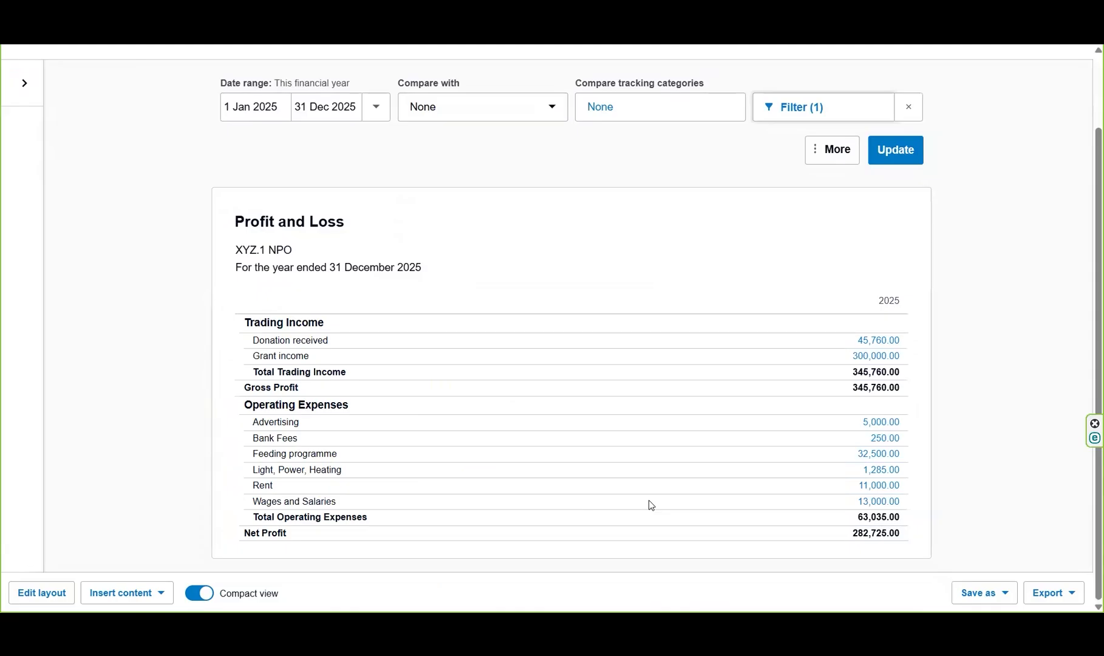
left_click(896, 156)
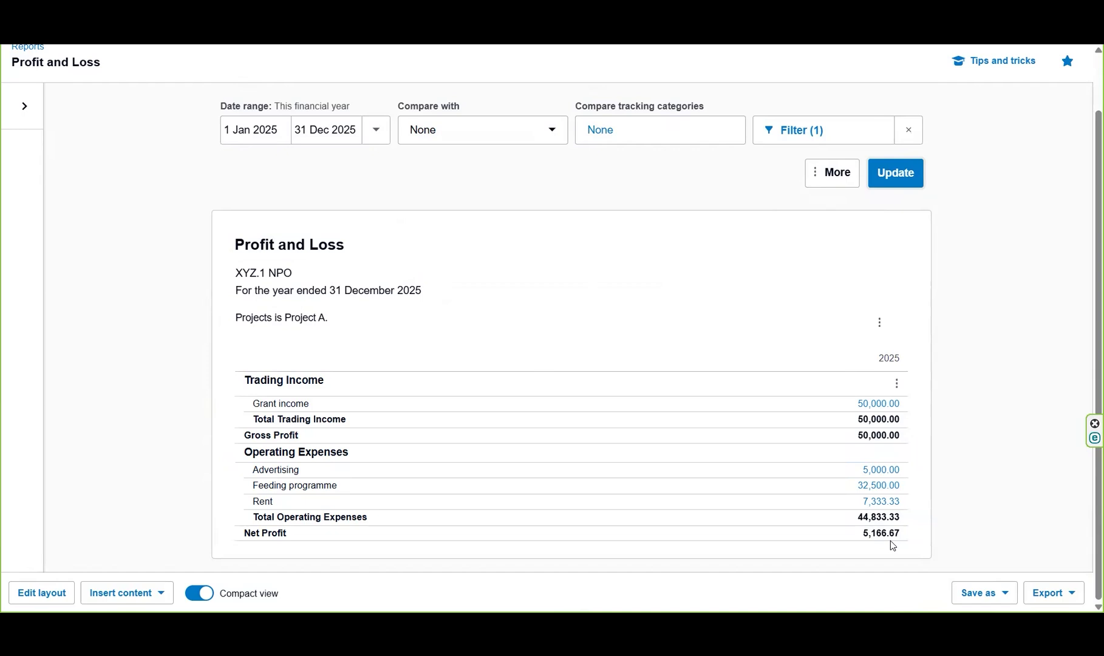
Clear the Projects selection from the report filter and apply the change.
left_click(847, 130)
left_click(566, 319)
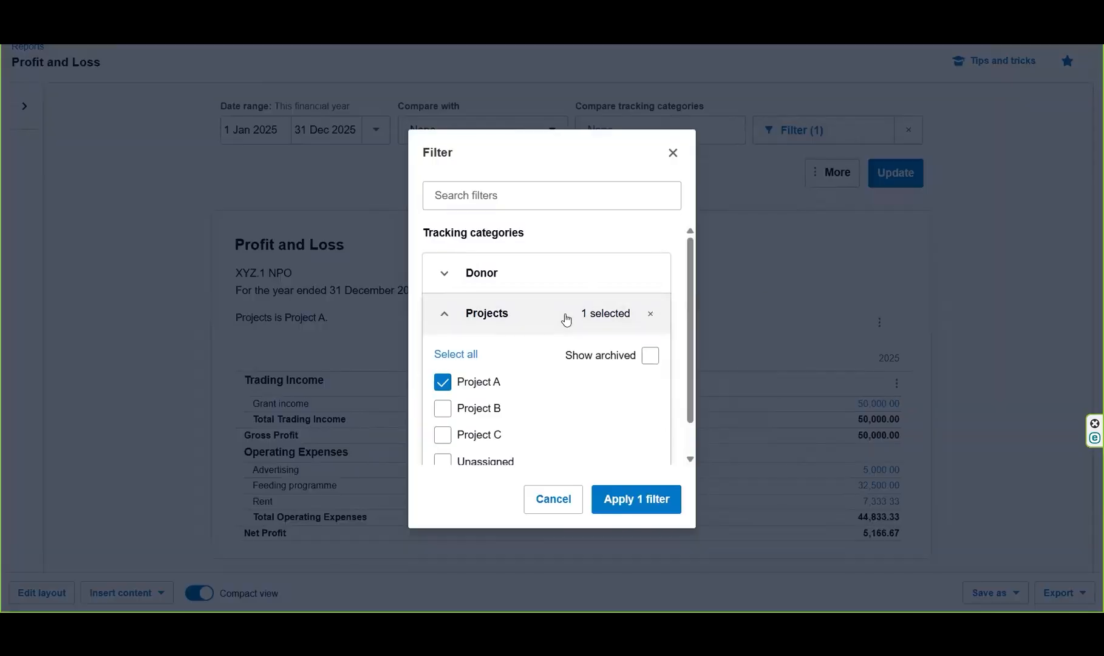
left_click(466, 355)
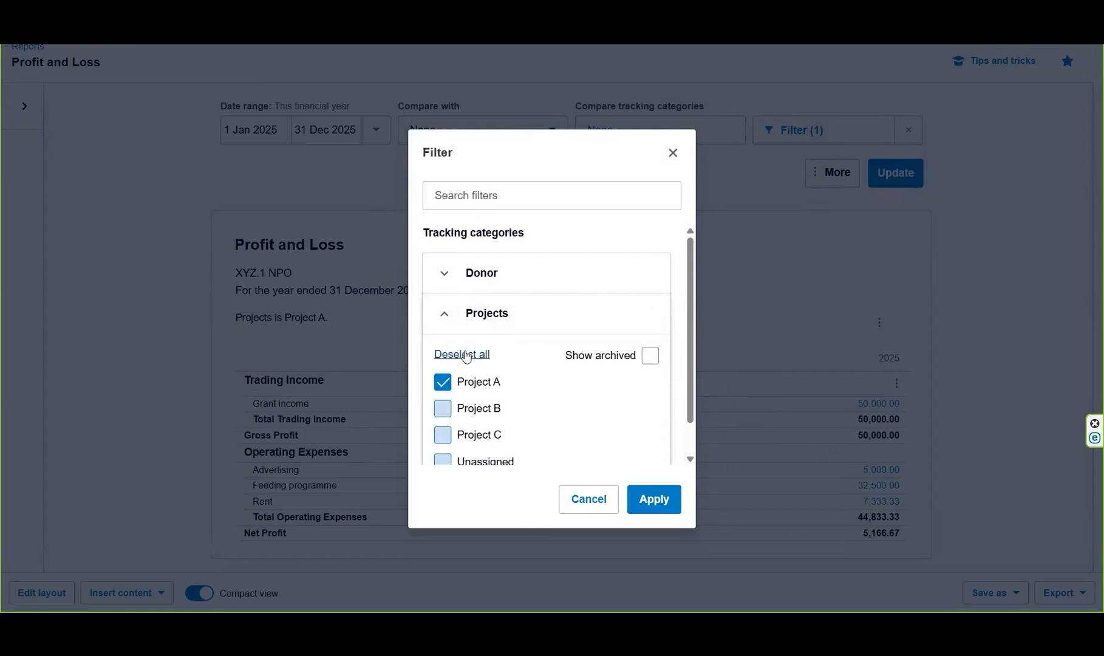
left_click(466, 355)
left_click(661, 505)
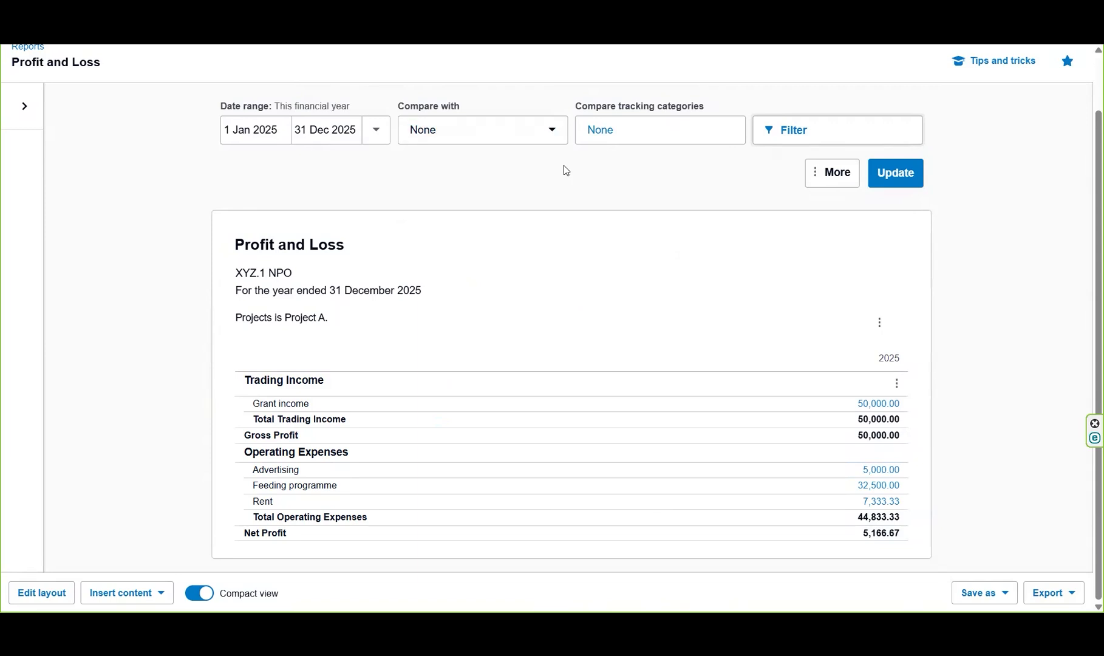
Compare all options of the Projects tracking category, including Unassigned, and update the report.
left_click(656, 129)
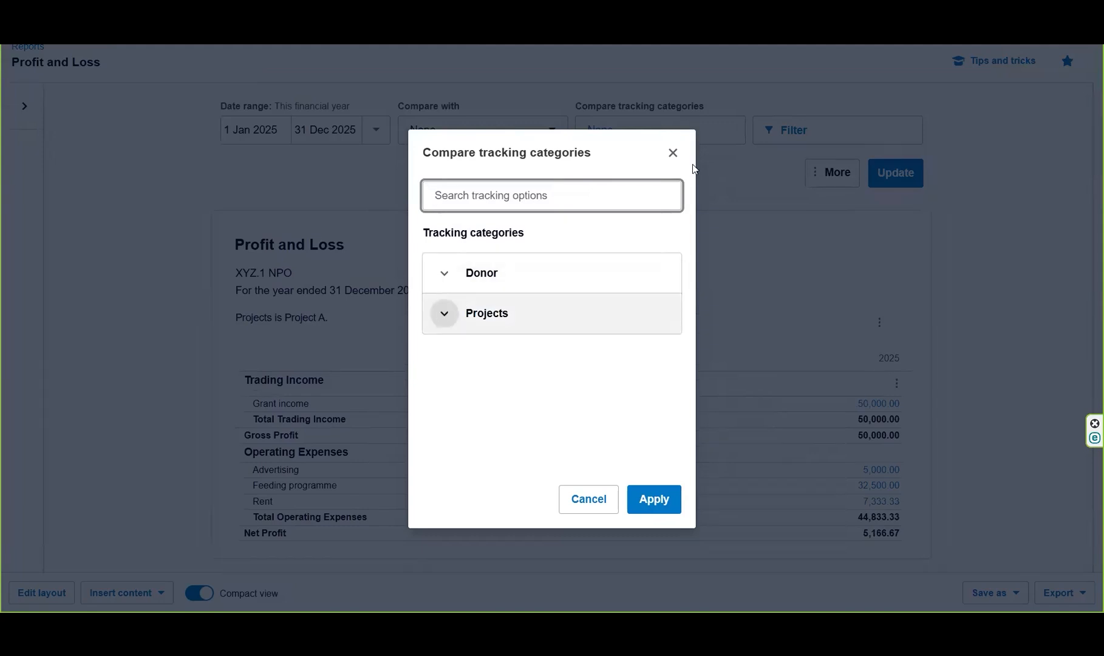
left_click(448, 313)
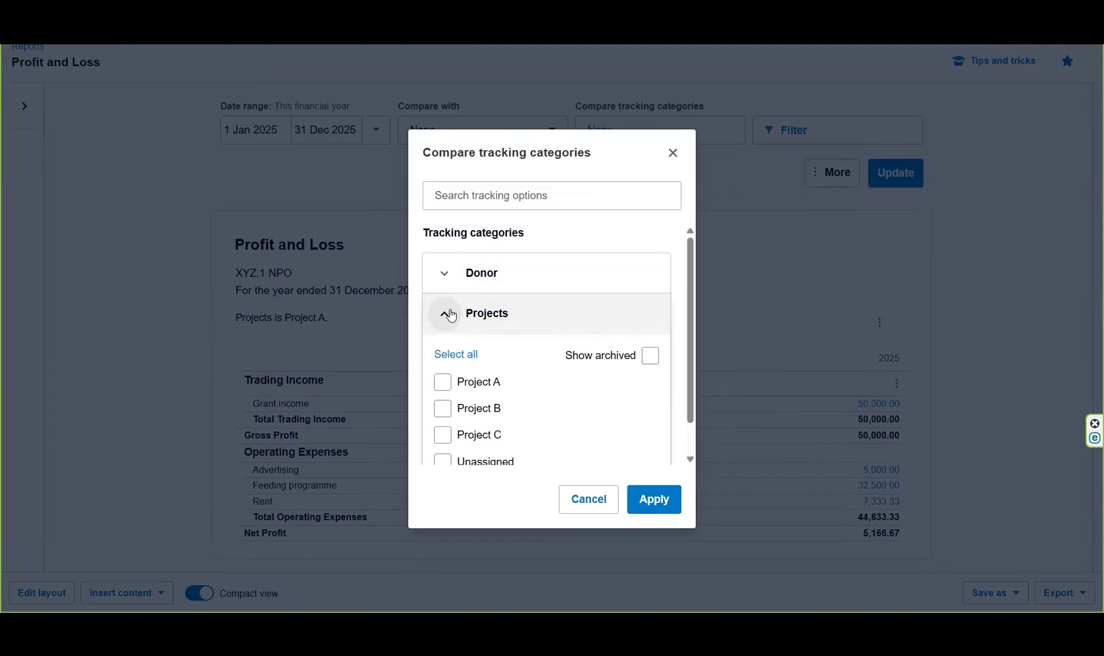
left_click(461, 356)
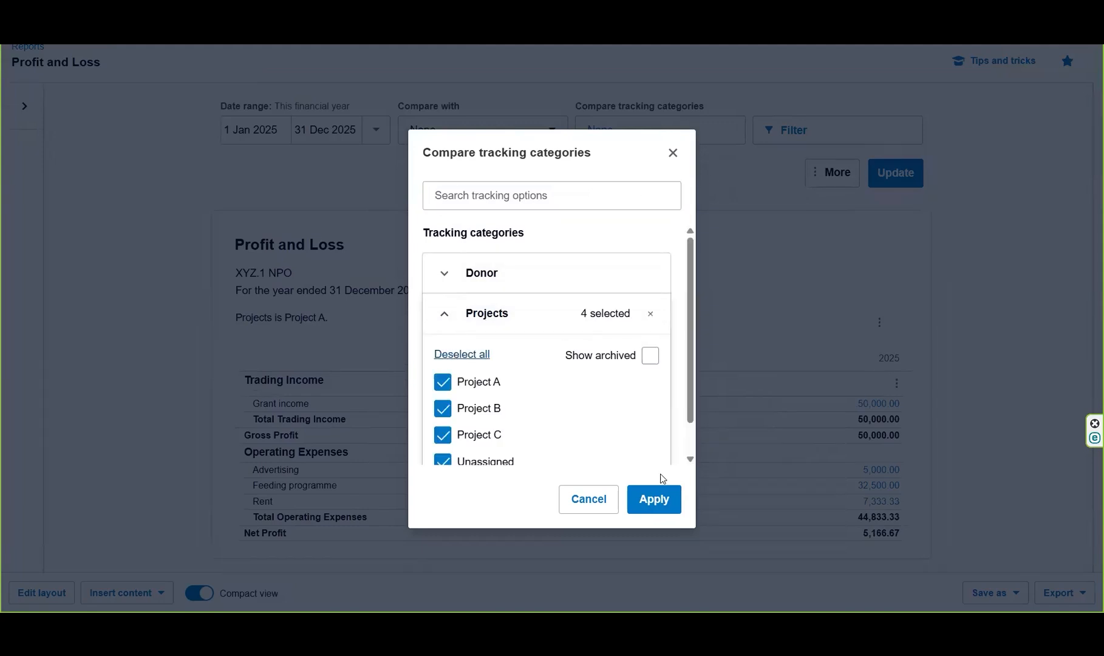
left_click(663, 499)
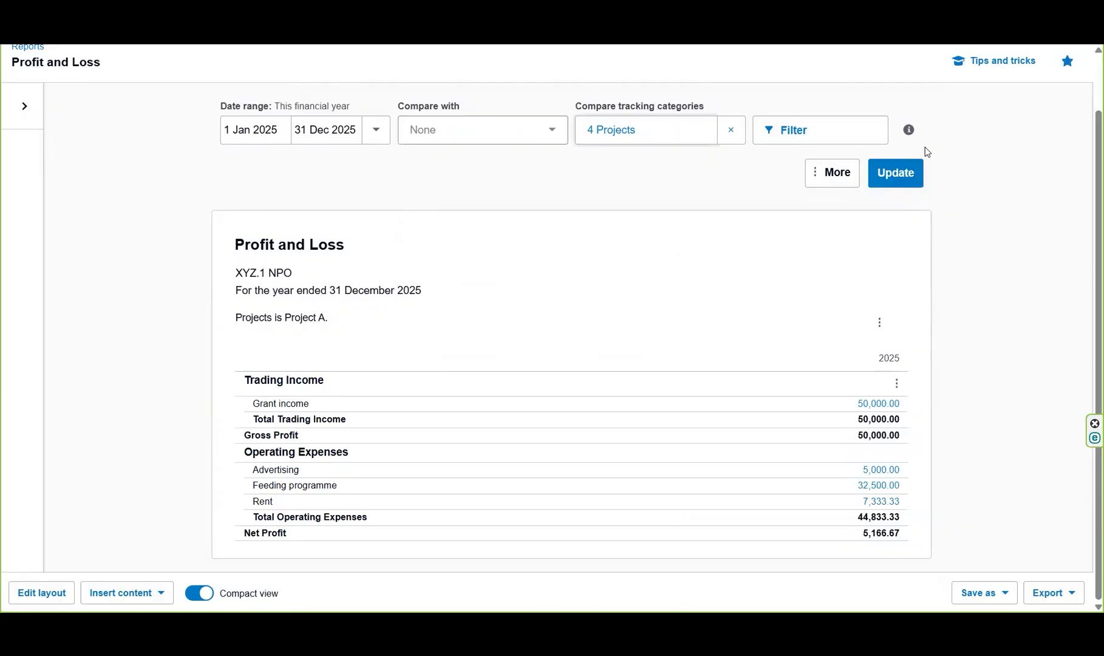
left_click(903, 174)
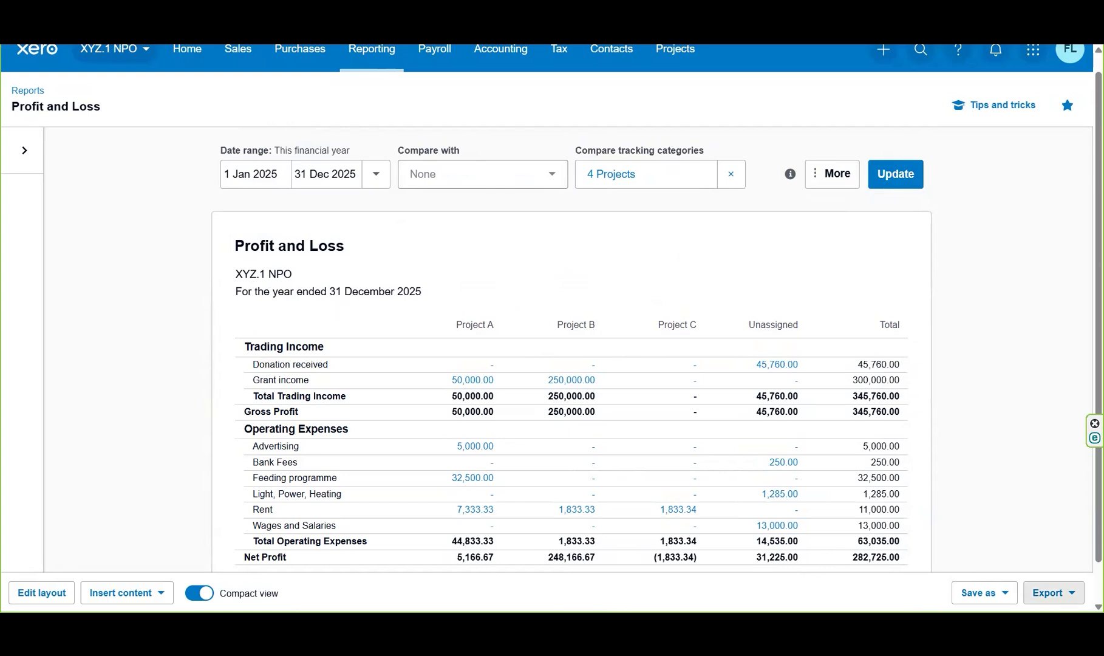
left_click(1052, 592)
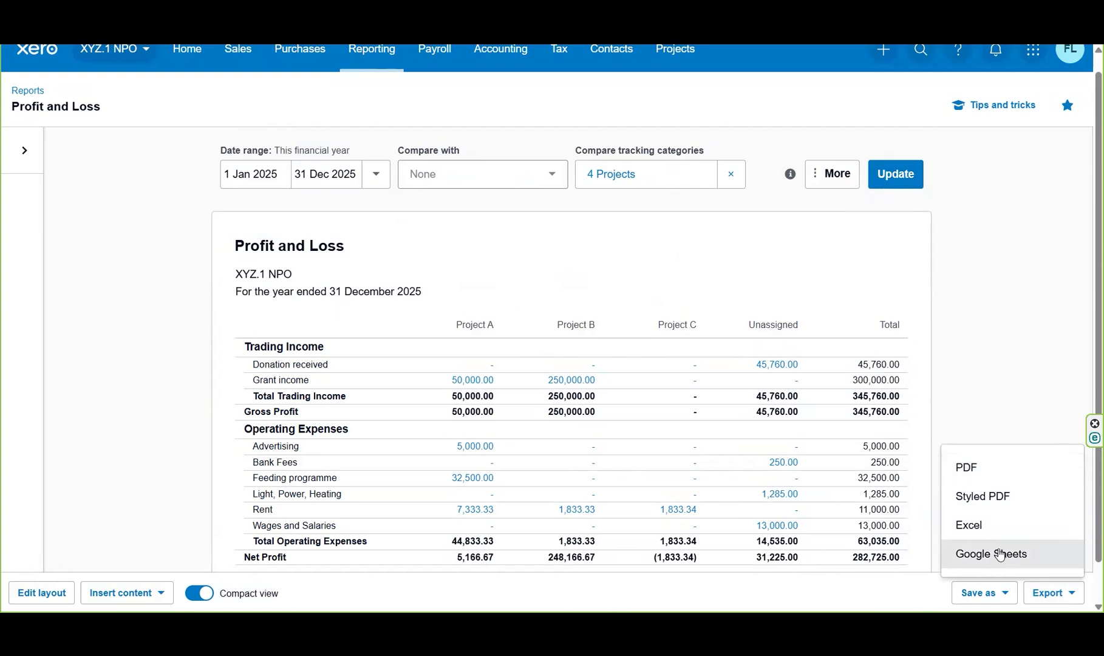
left_click(316, 178)
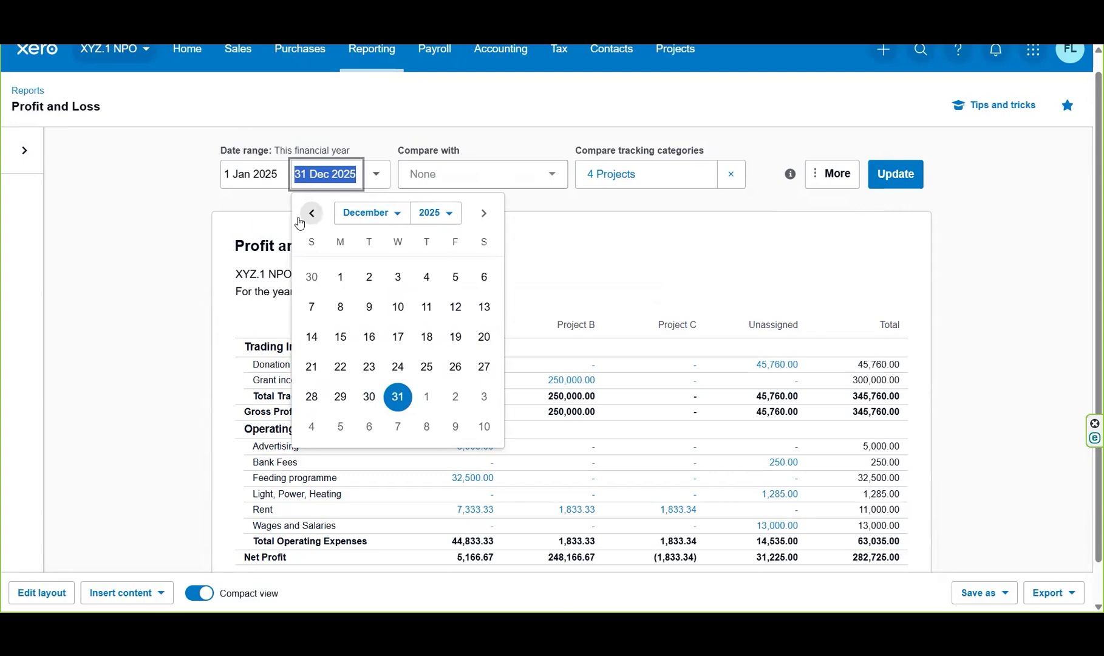
left_click(371, 213)
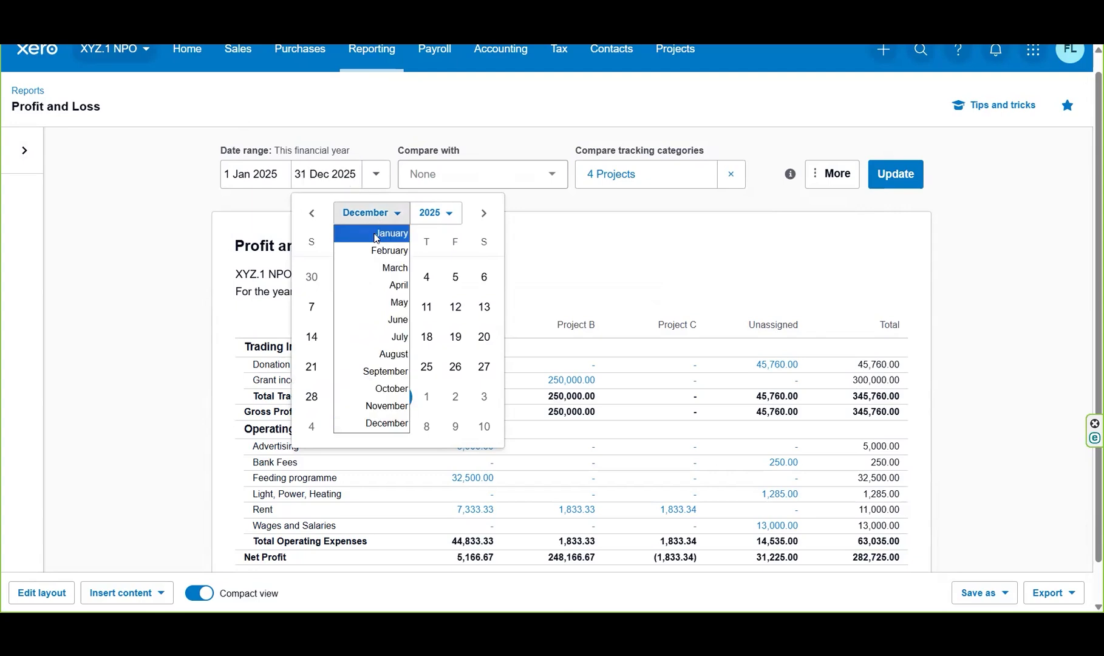
left_click(376, 237)
left_click(250, 181)
left_click(328, 276)
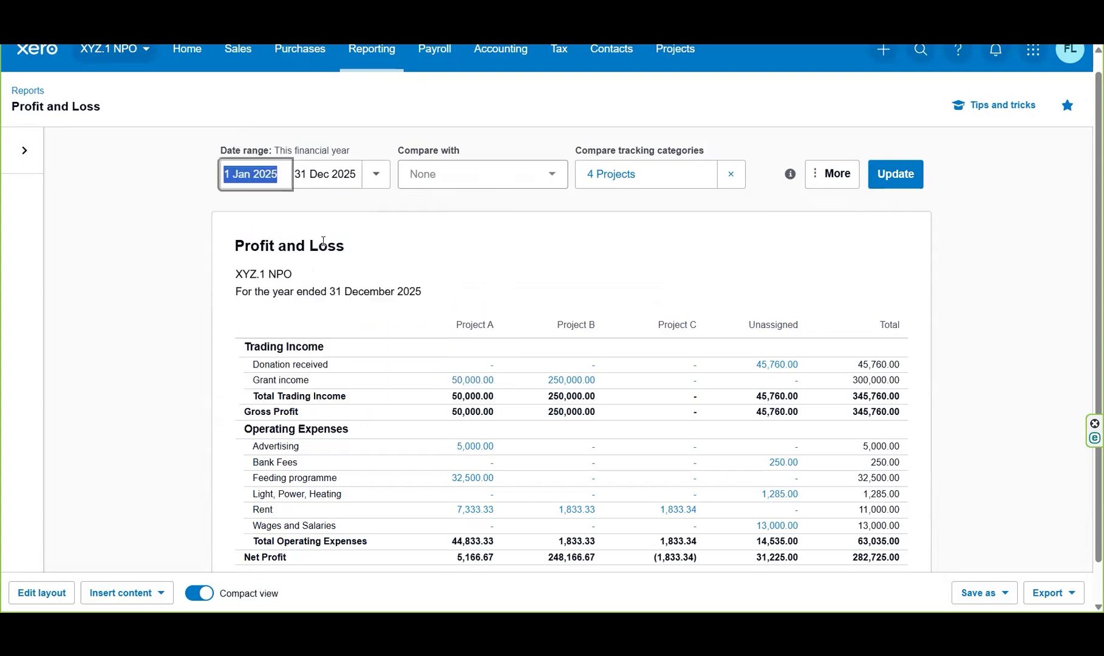
Set the report's end date to 31 Jan 2025 and update the report.
left_click(324, 180)
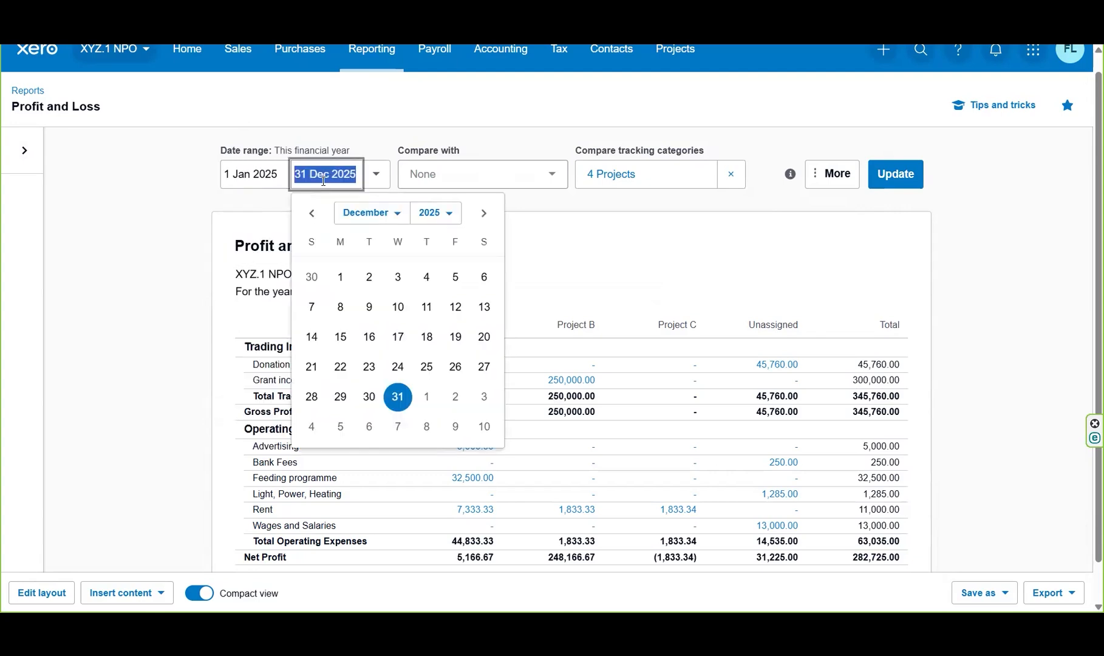
left_click(396, 214)
left_click(401, 229)
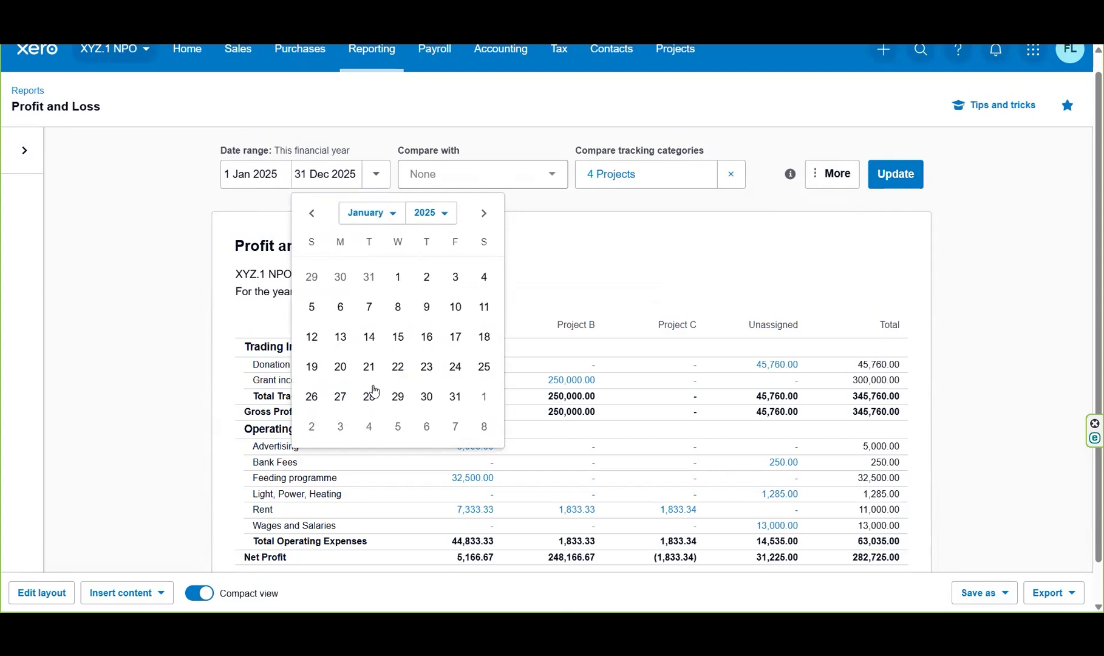
left_click(453, 398)
left_click(891, 182)
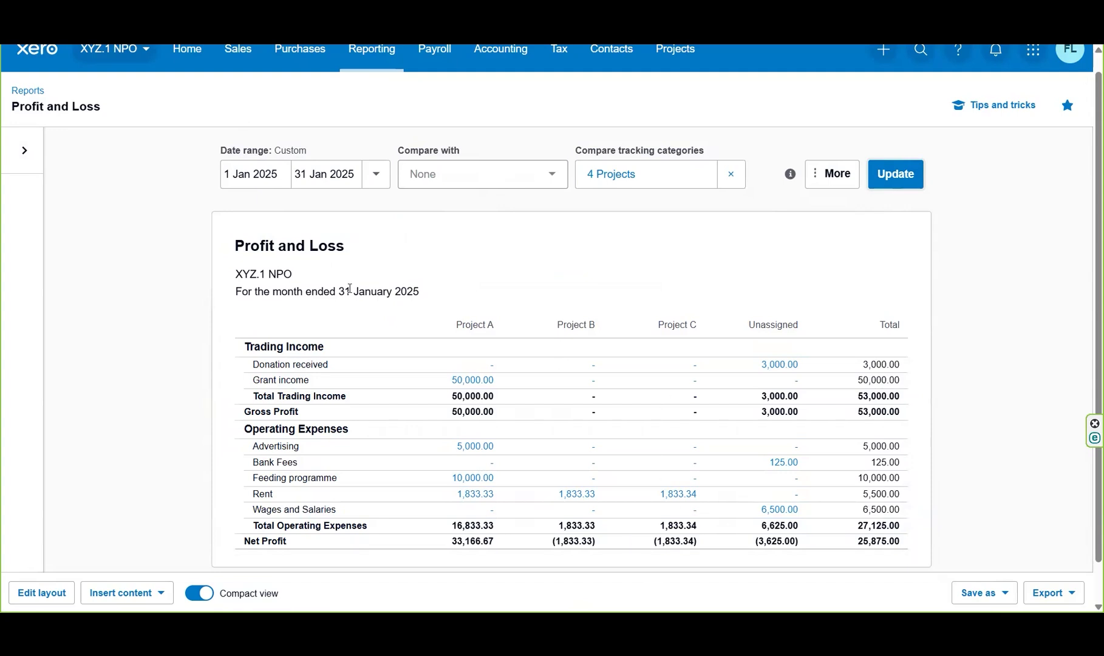
Remove Unassigned from the compared Projects options, keeping Project A, B and C, and update the report.
left_click(578, 175)
left_click(500, 314)
left_click(472, 461)
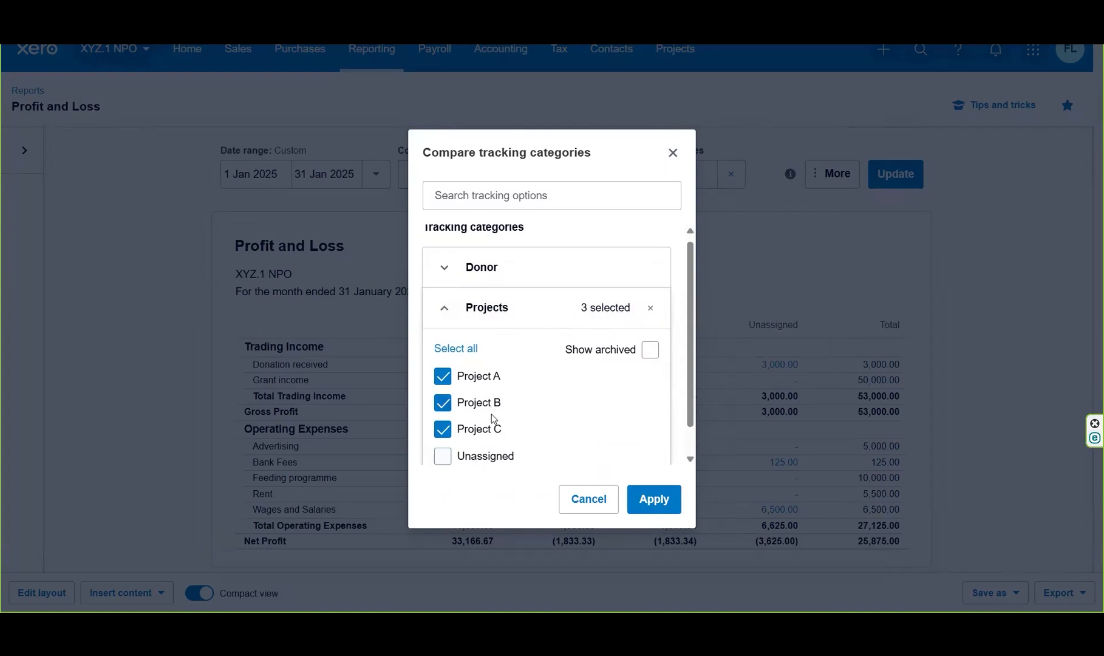
left_click(665, 514)
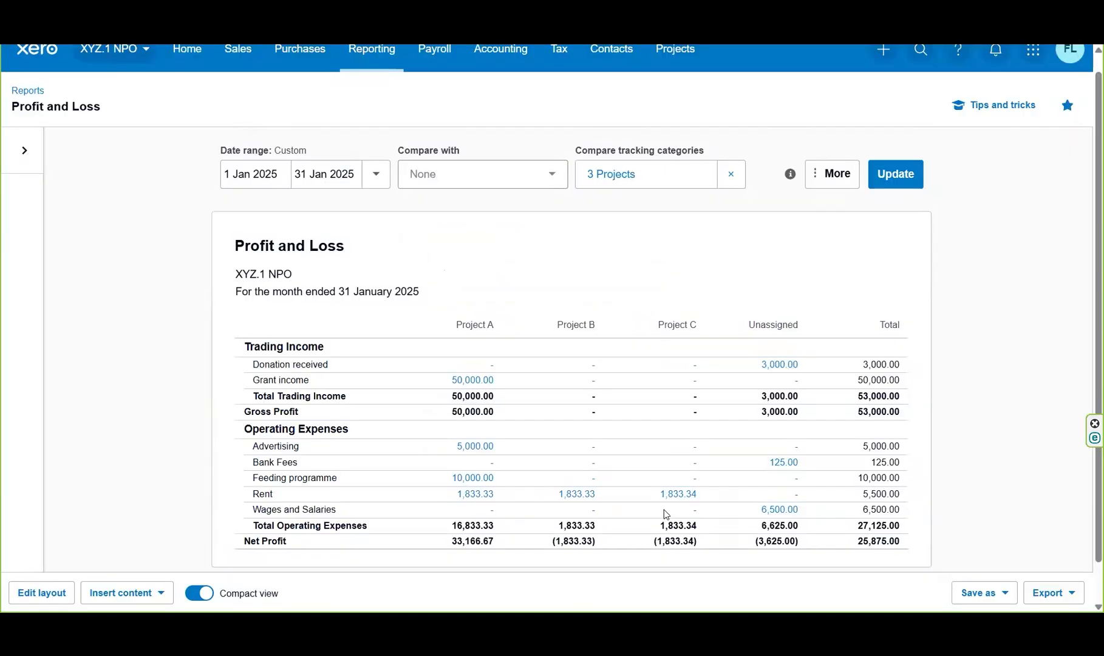
left_click(898, 174)
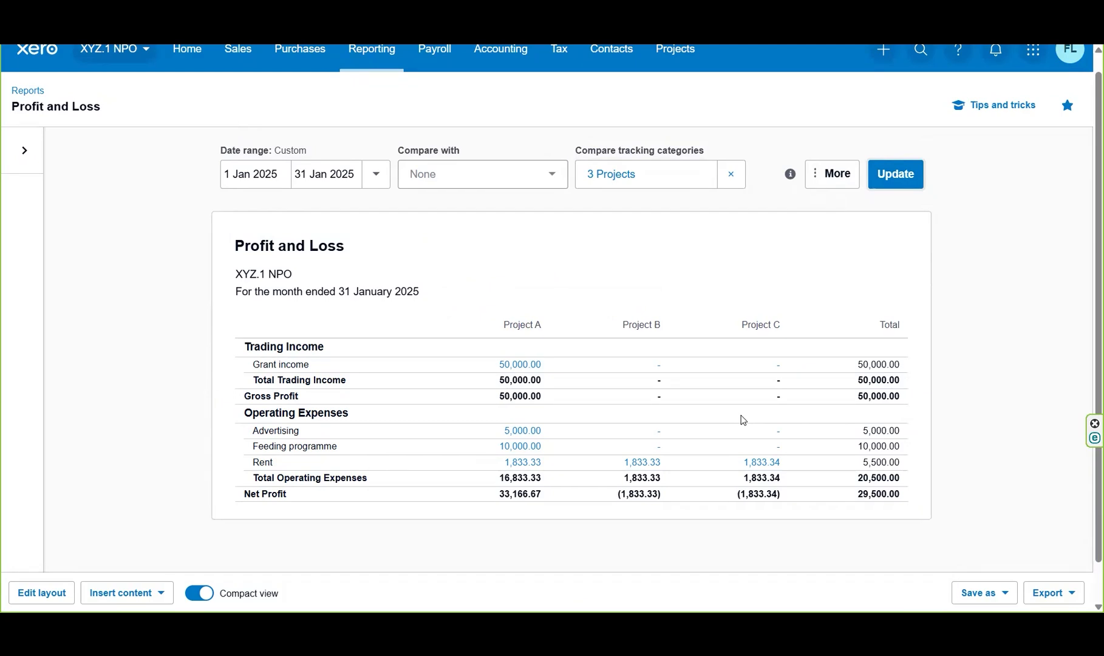
Expand the list of common report formats and open the Compare Projects version of the Profit and Loss.
left_click(29, 159)
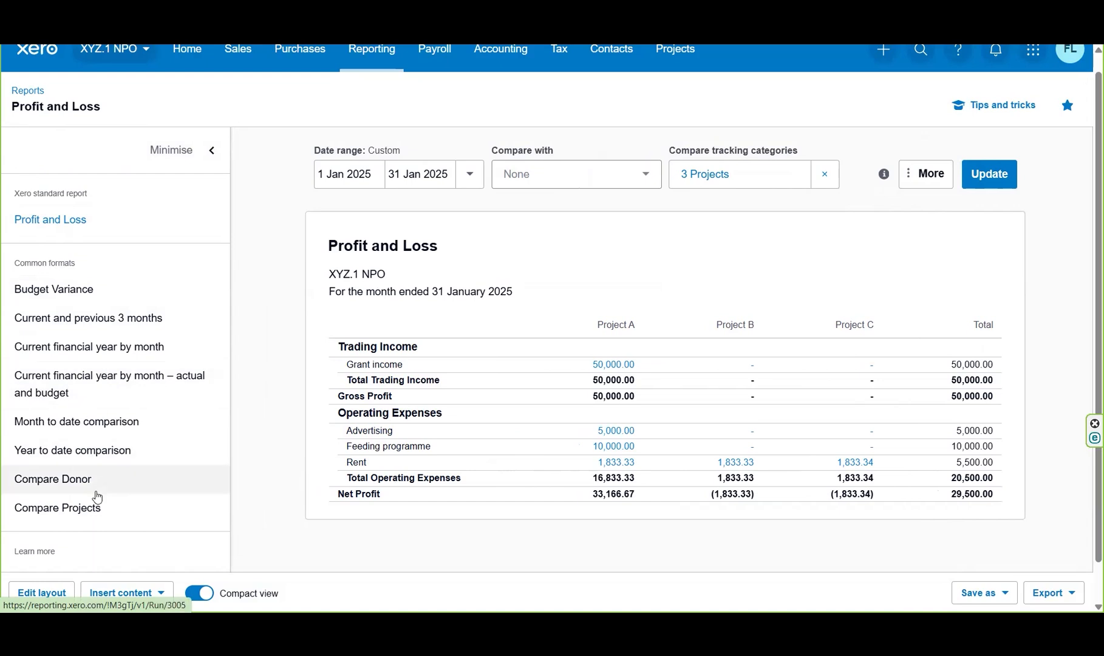
left_click(89, 513)
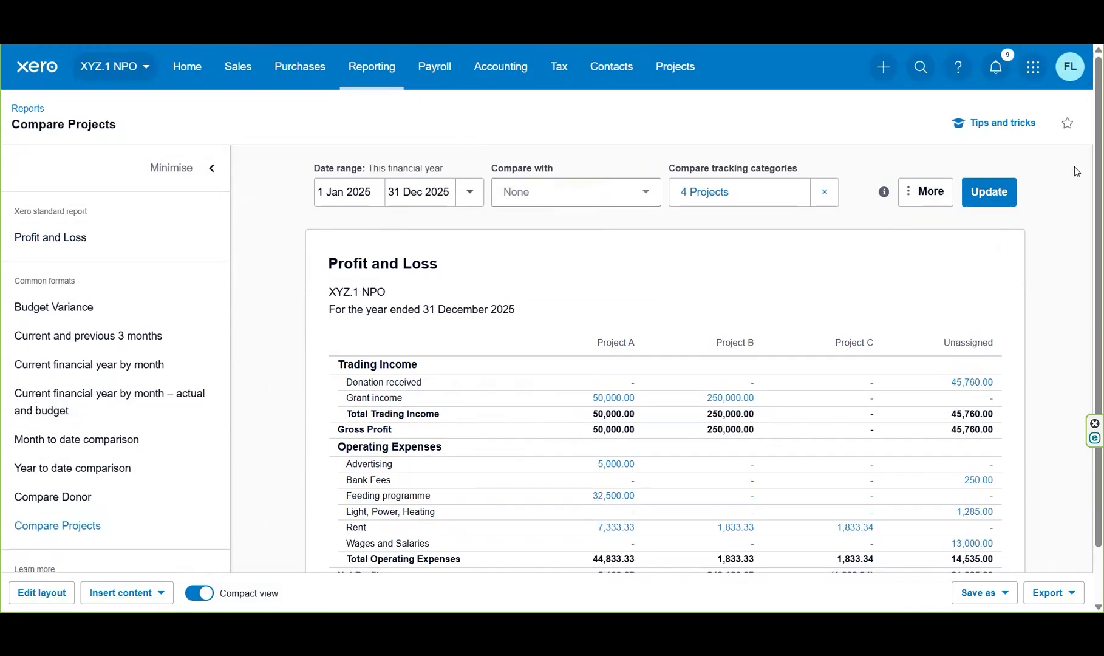
Update the Compare Projects report and review its income, expenses and net profit for each project.
scroll(1087, 265, "down", 2)
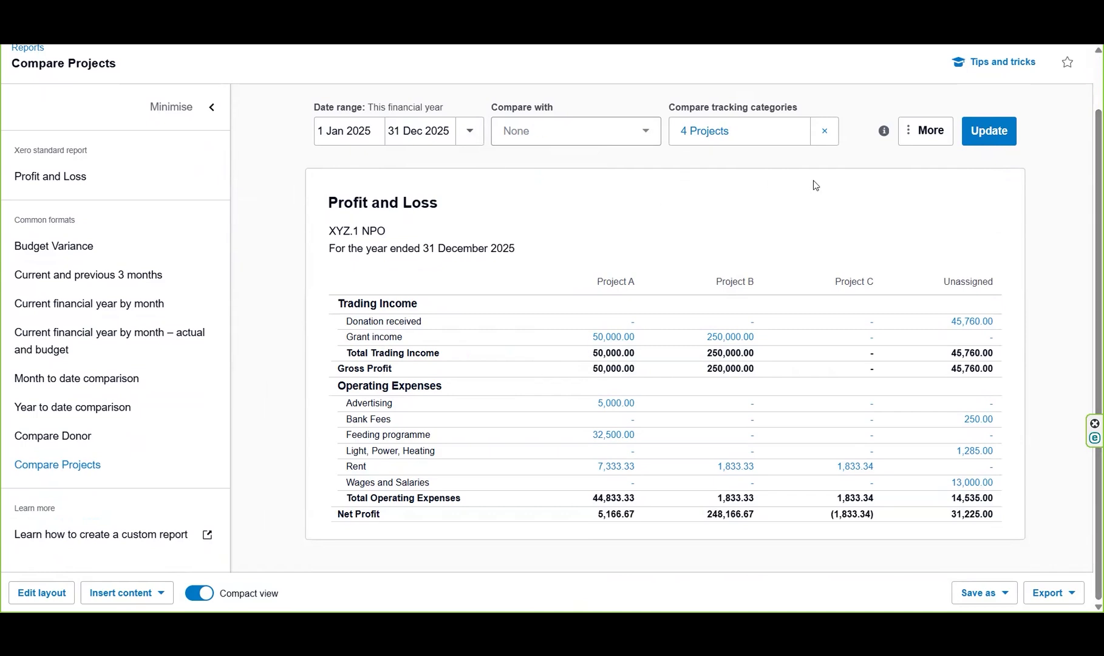
left_click(993, 130)
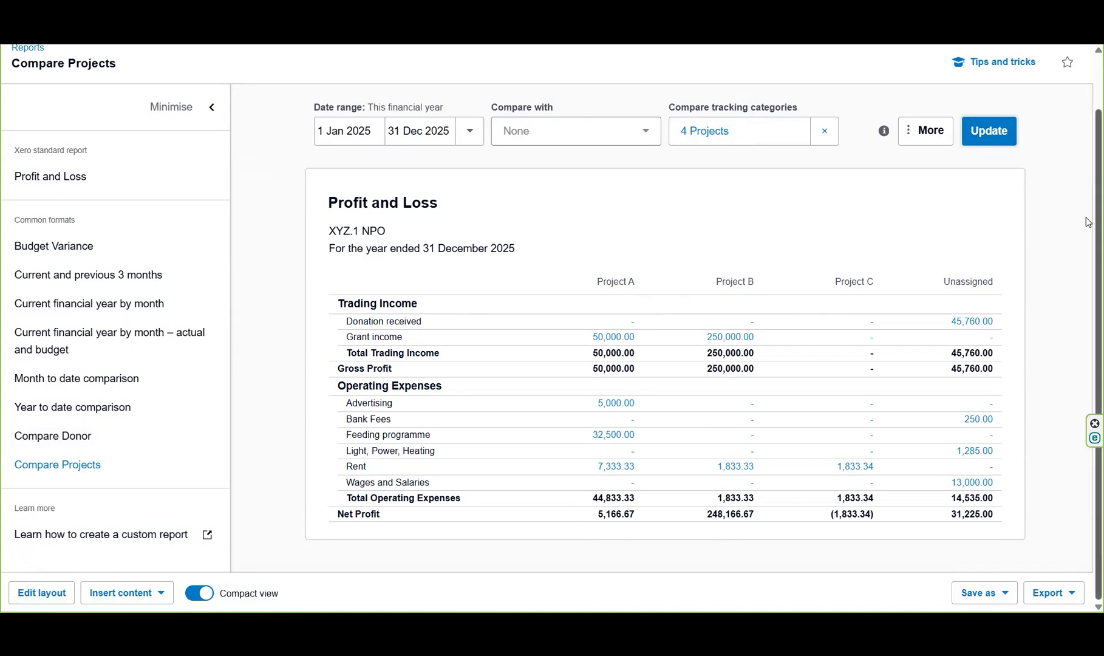
scroll(1087, 132, "up", 1)
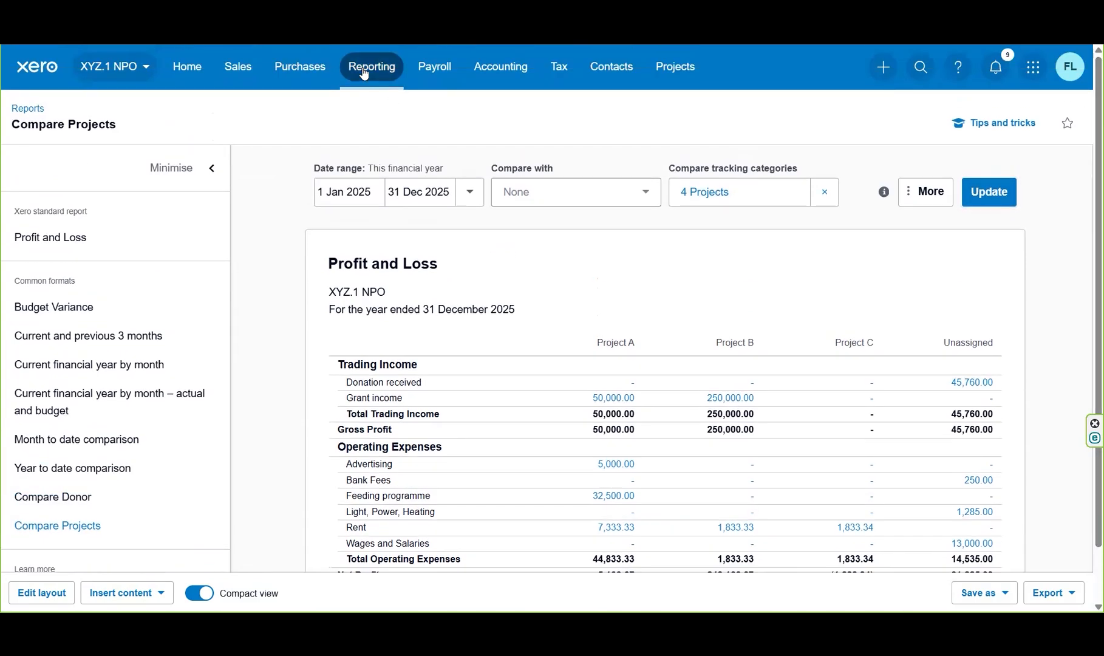
Open the Trial Balance report and set its date to 28 Feb 2025.
left_click(364, 74)
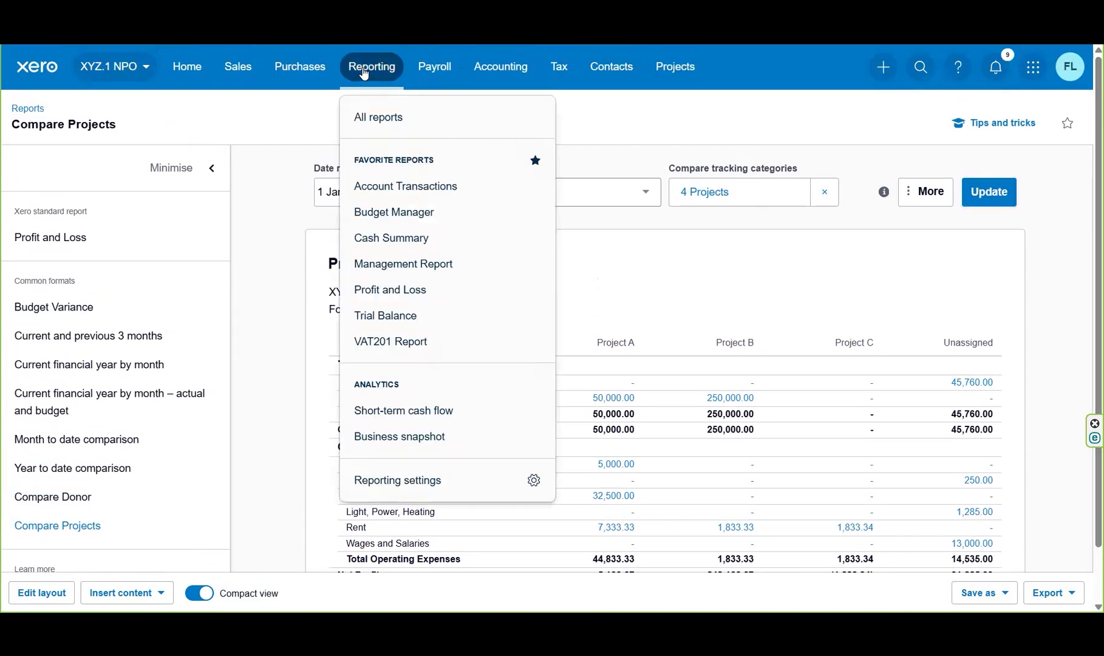
left_click(405, 311)
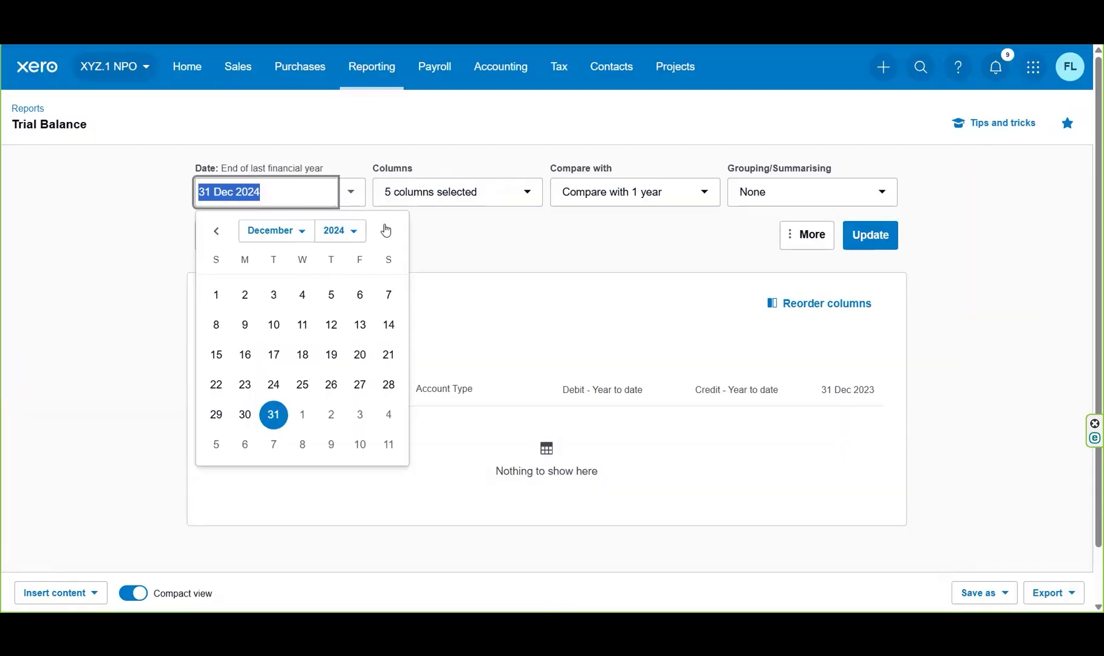
left_click(386, 231)
left_click(387, 230)
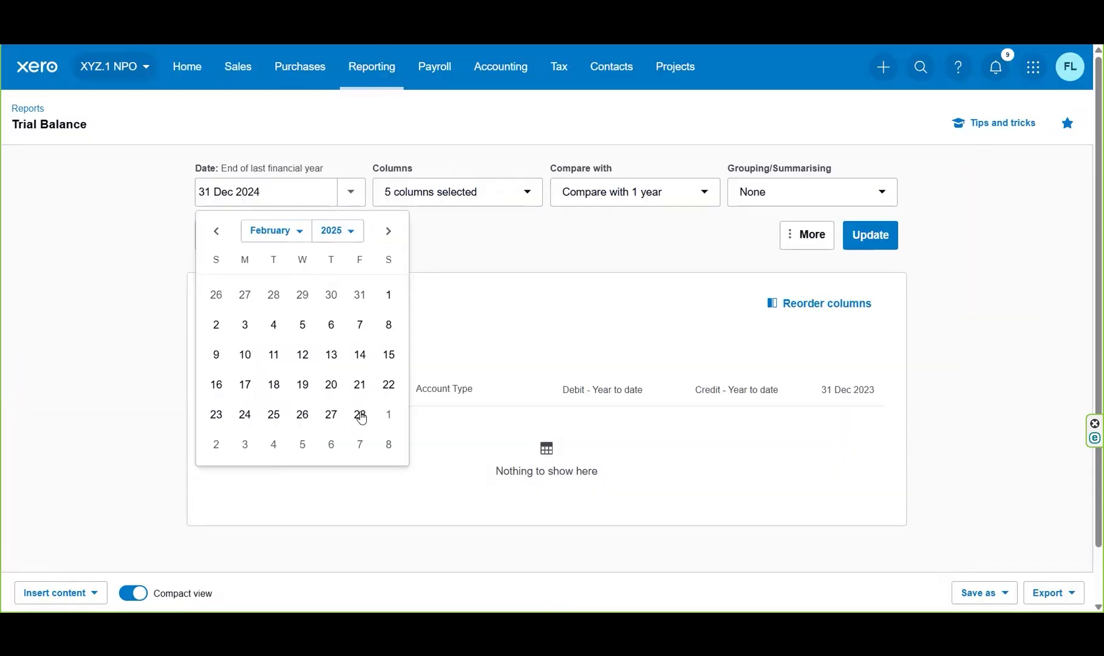
left_click(362, 417)
left_click(351, 192)
left_click(351, 192)
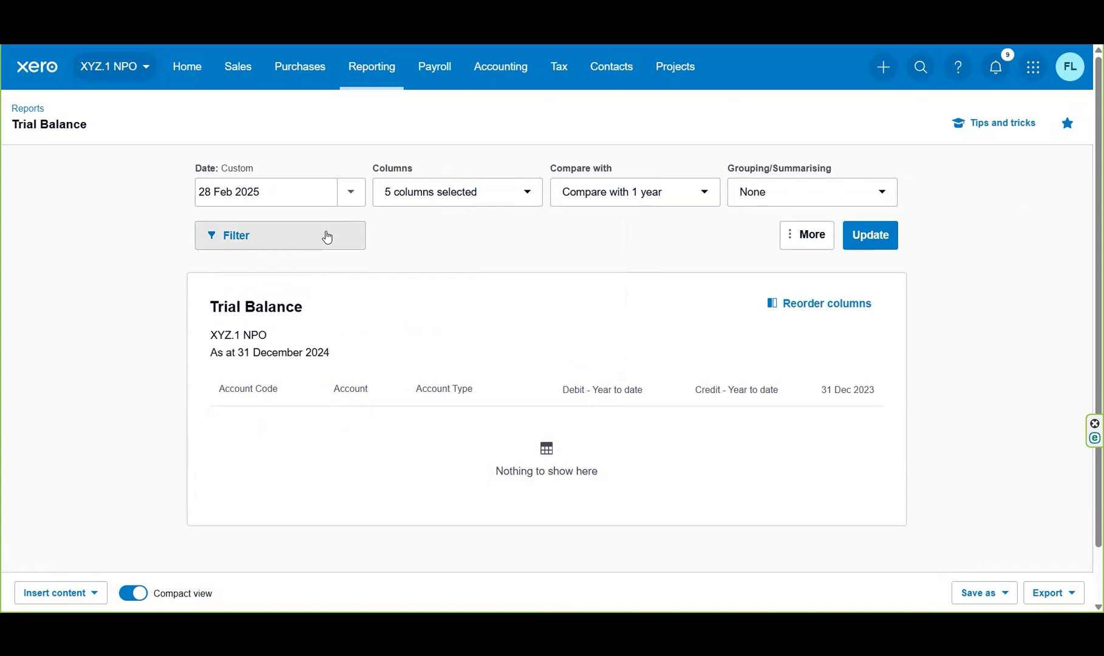
Filter the Trial Balance to Project A in the Projects tracking category and update the report.
left_click(327, 237)
left_click(464, 312)
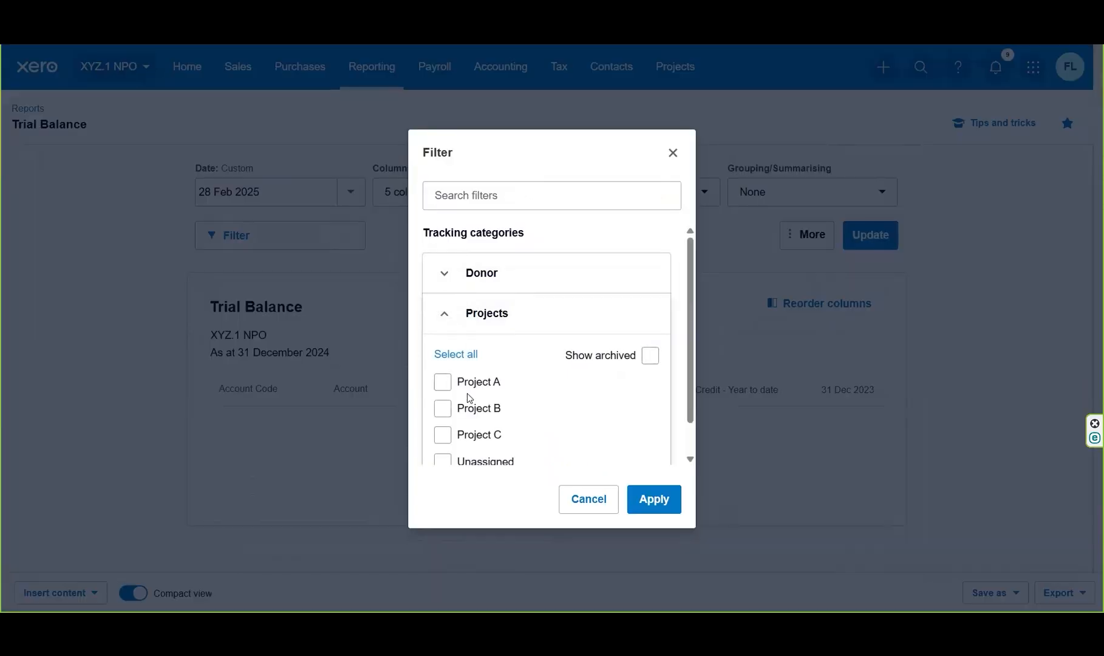
left_click(474, 385)
left_click(645, 497)
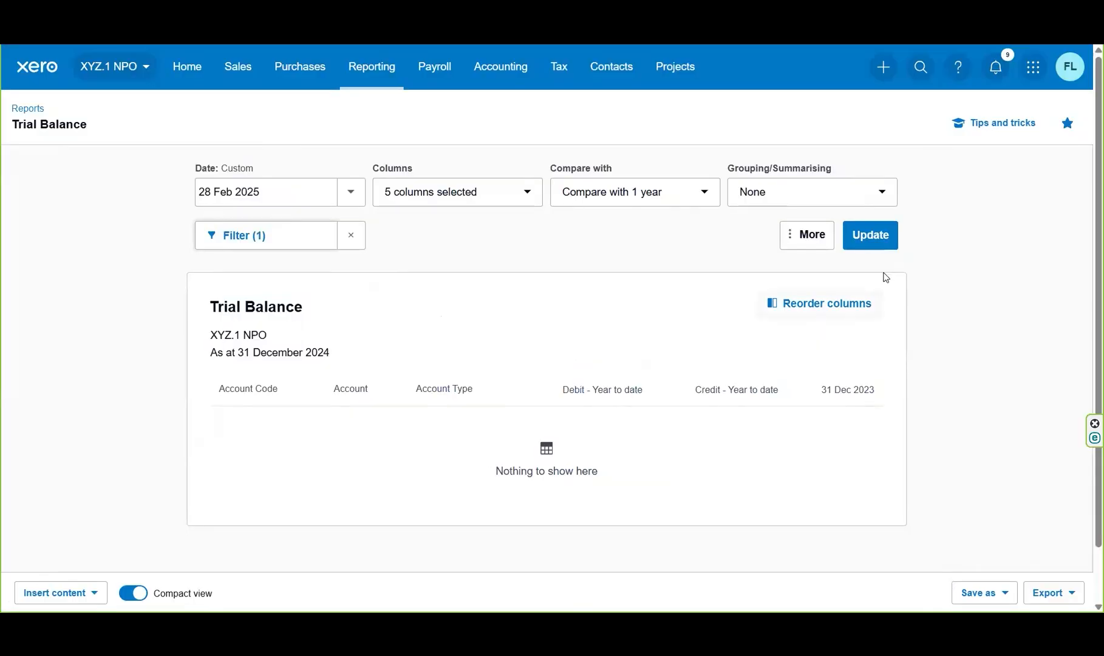
left_click(878, 244)
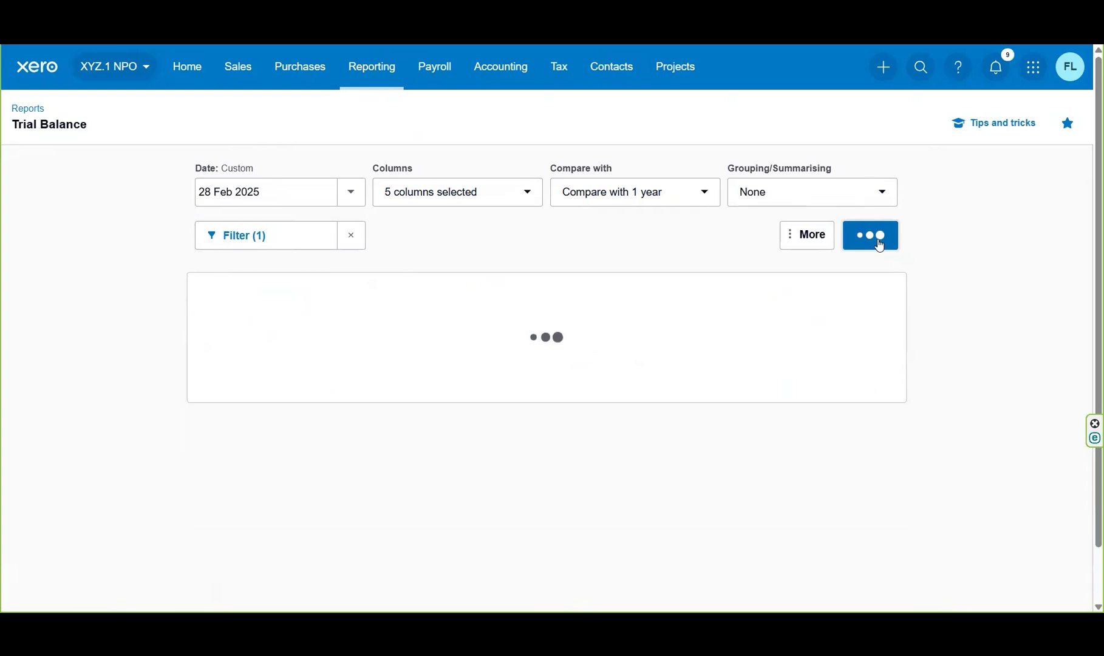